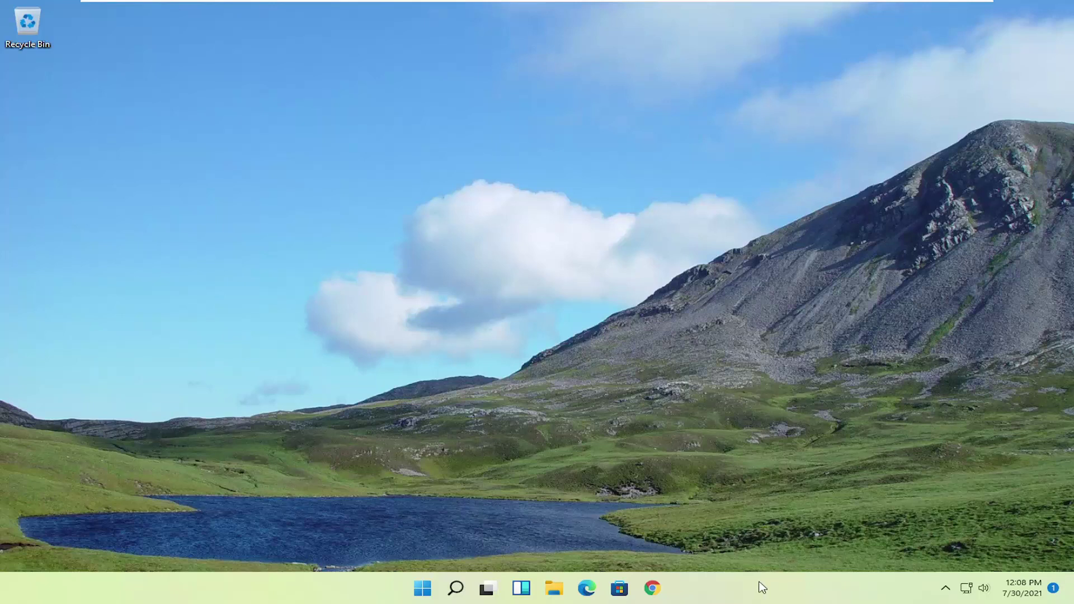
- Review Task Manager's Startup apps and confirm Microsoft OneDrive is disabled
{"action": "right_click", "coordinate": [422, 588]}
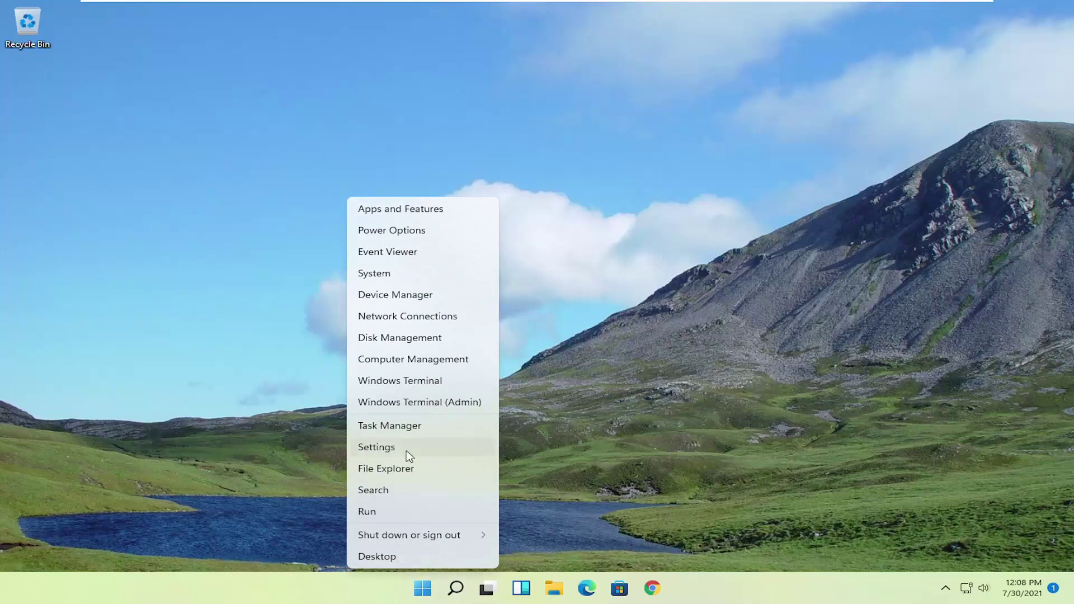
{"action": "left_click", "coordinate": [379, 423]}
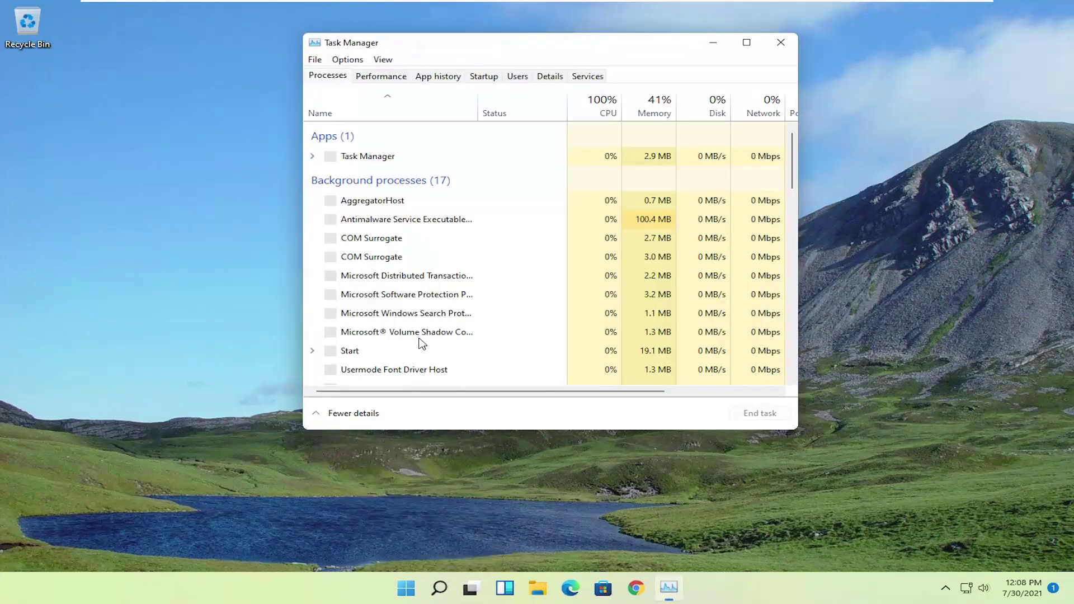
{"action": "left_click", "coordinate": [493, 80]}
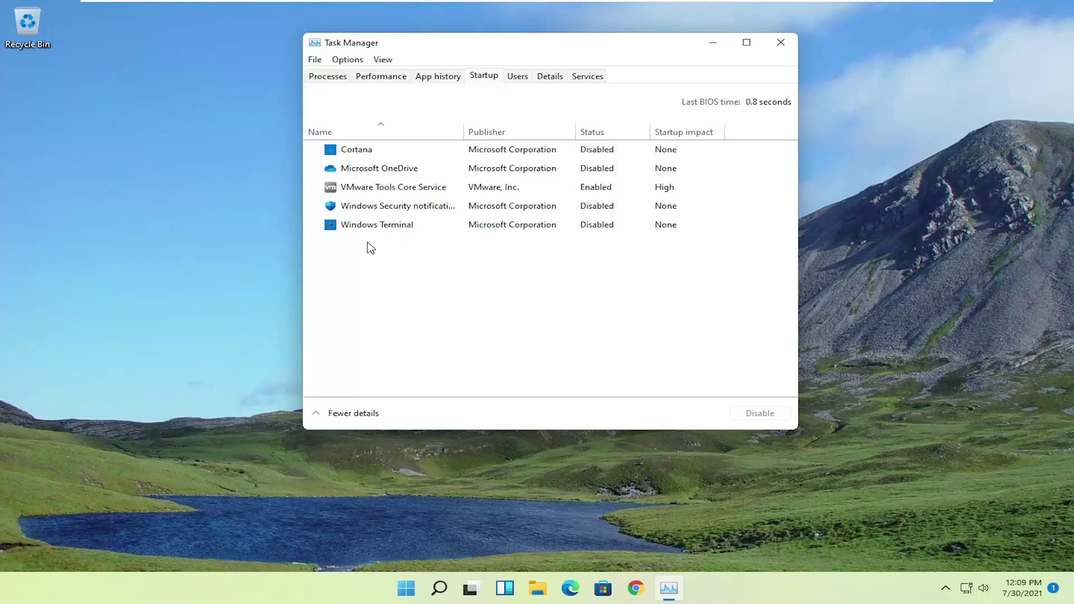
{"action": "left_click", "coordinate": [368, 172]}
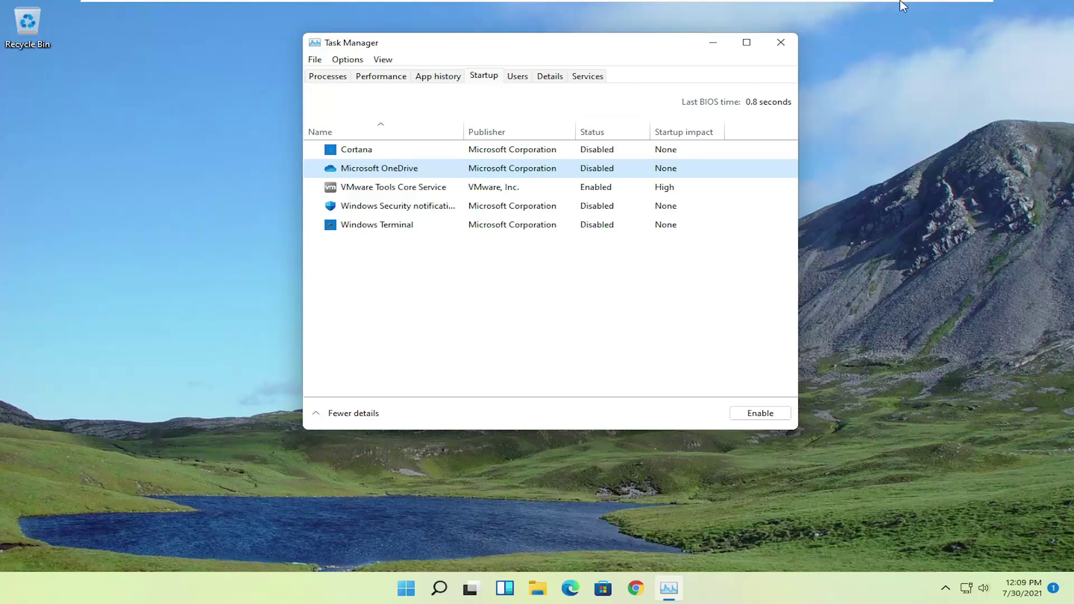
- Close Task Manager and show Control Panel with all items as large icons
{"action": "left_click", "coordinate": [781, 46]}
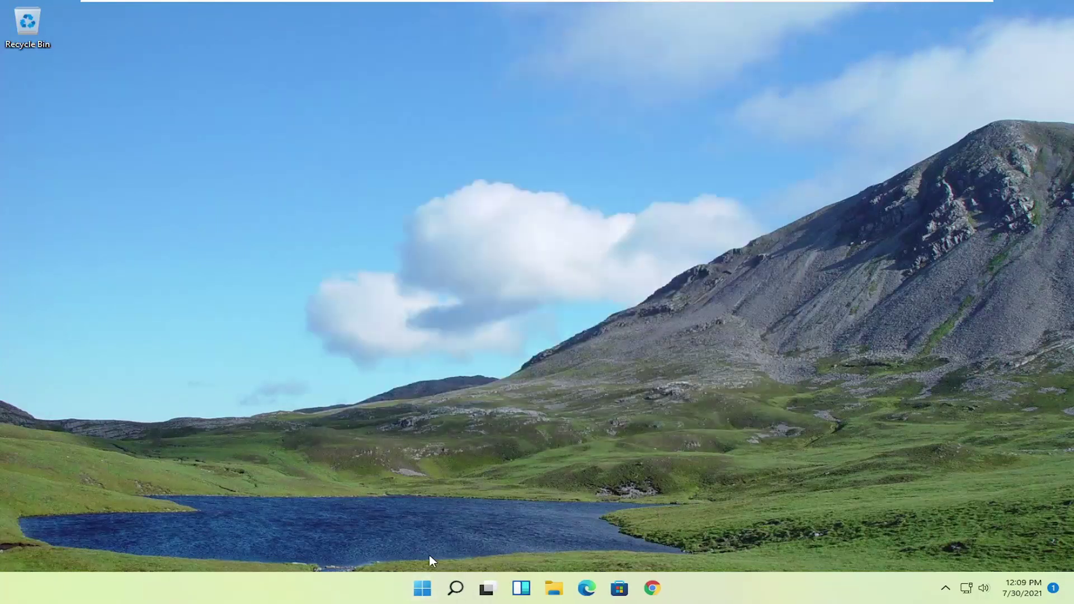
{"action": "left_click", "coordinate": [450, 590]}
{"action": "type", "text": "contr"}
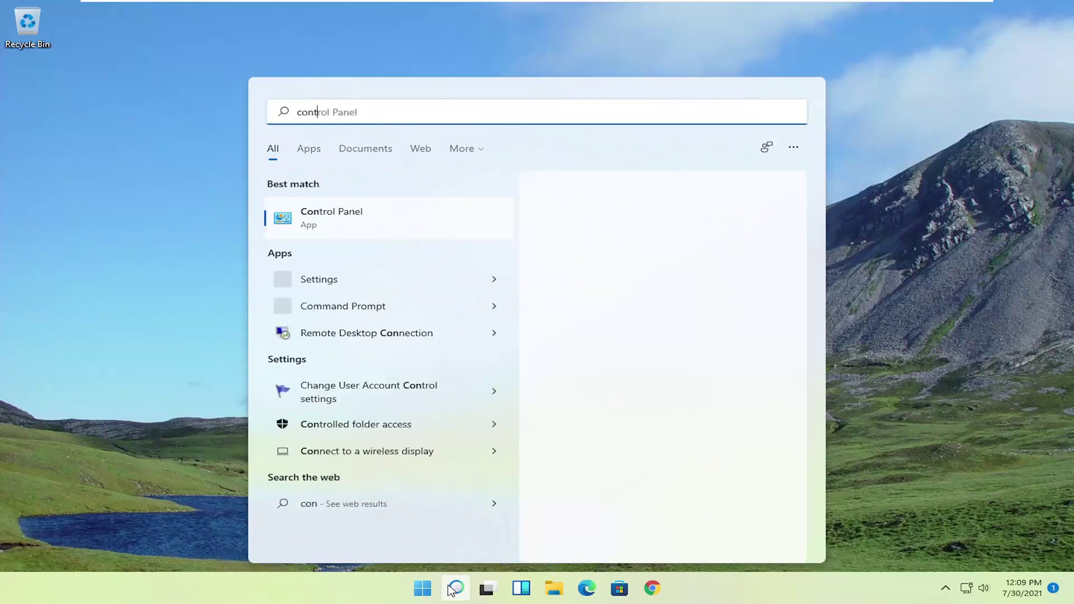
{"action": "type", "text": "ol pane"}
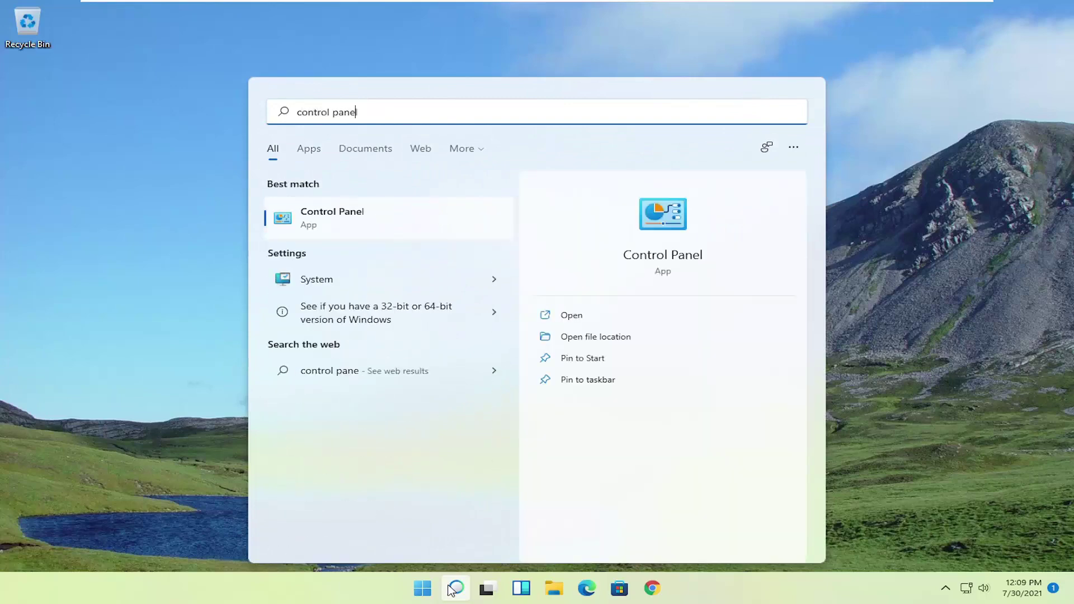
{"action": "type", "text": "l"}
{"action": "left_click", "coordinate": [468, 228]}
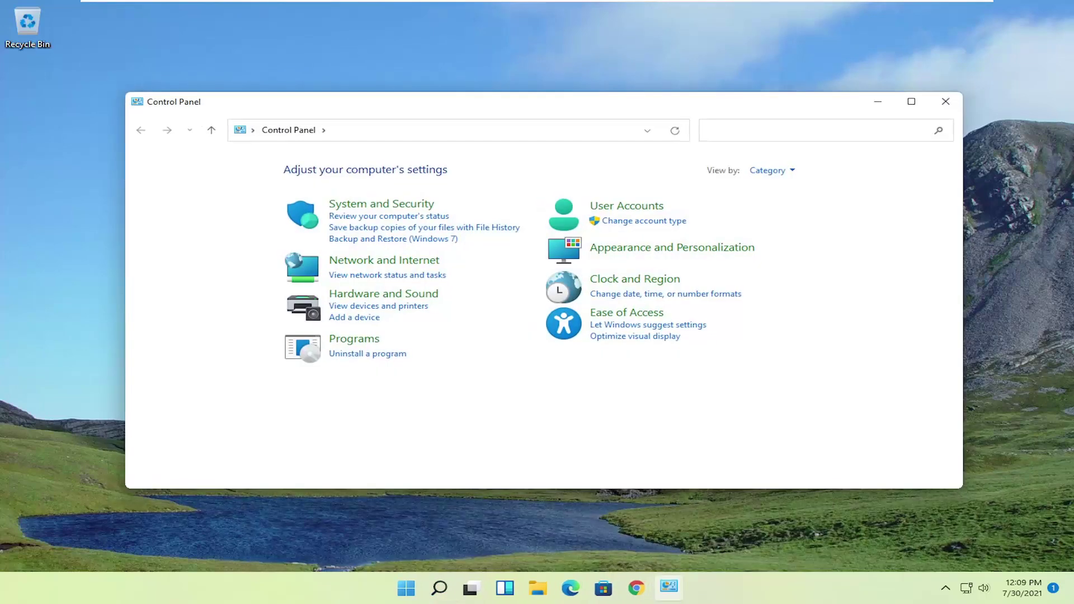
{"action": "left_click", "coordinate": [768, 172]}
{"action": "left_click", "coordinate": [778, 207]}
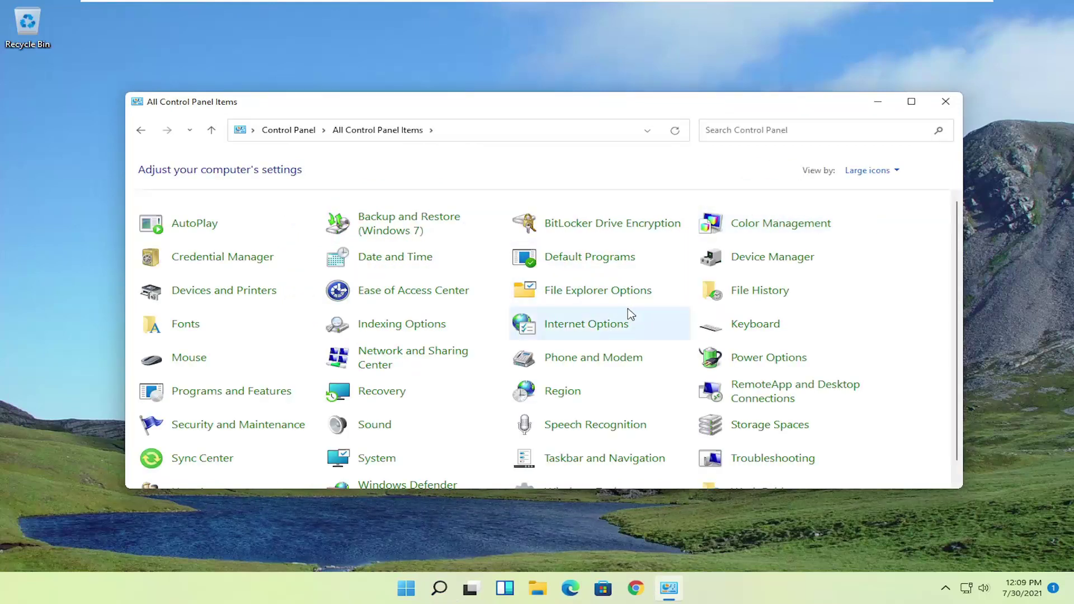
{"action": "scroll", "coordinate": [629, 315], "scroll_direction": "down", "scroll_amount": 1}
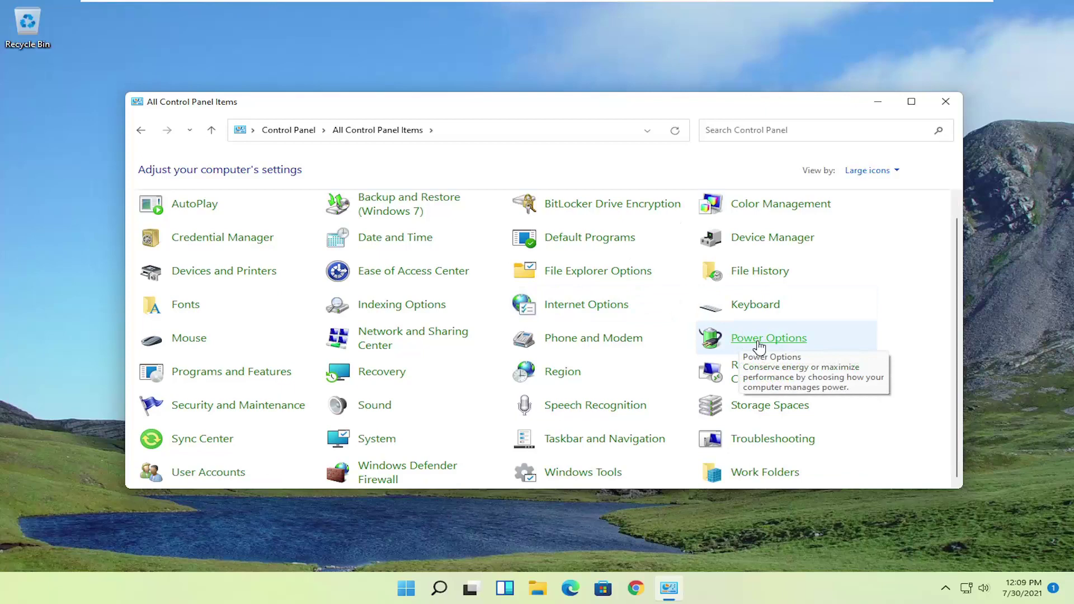
- In Power Options, reveal additional plans and select High performance
{"action": "left_click", "coordinate": [758, 346]}
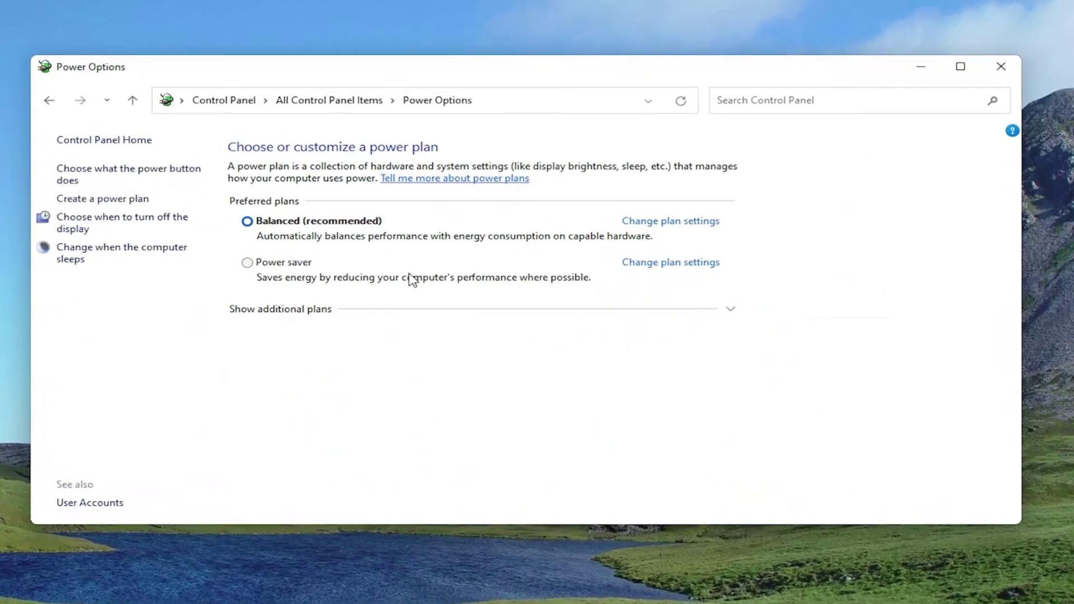
{"action": "left_click", "coordinate": [318, 316]}
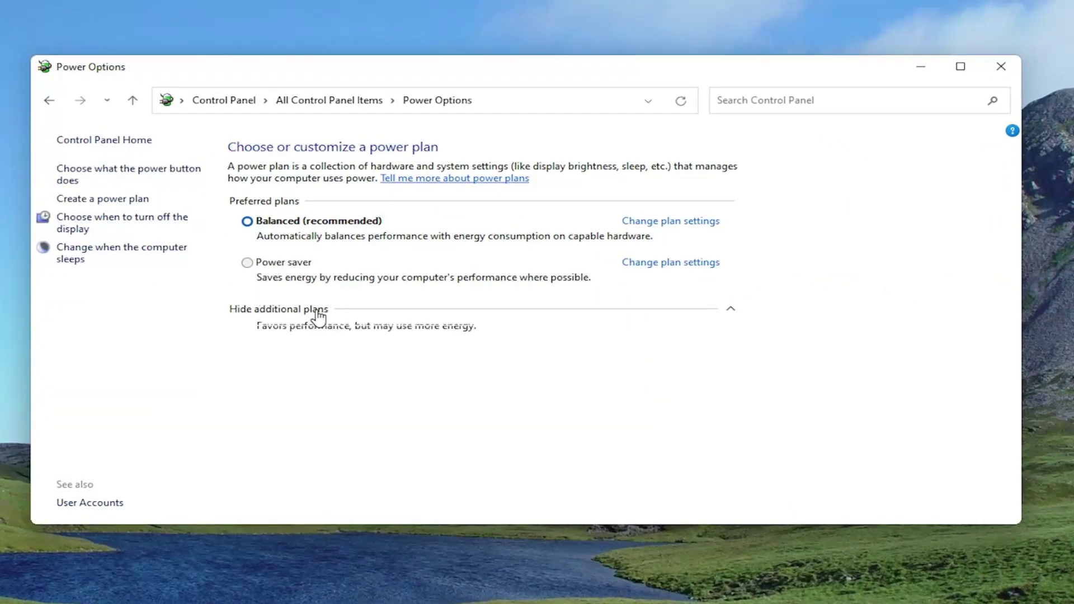
{"action": "left_click", "coordinate": [247, 333]}
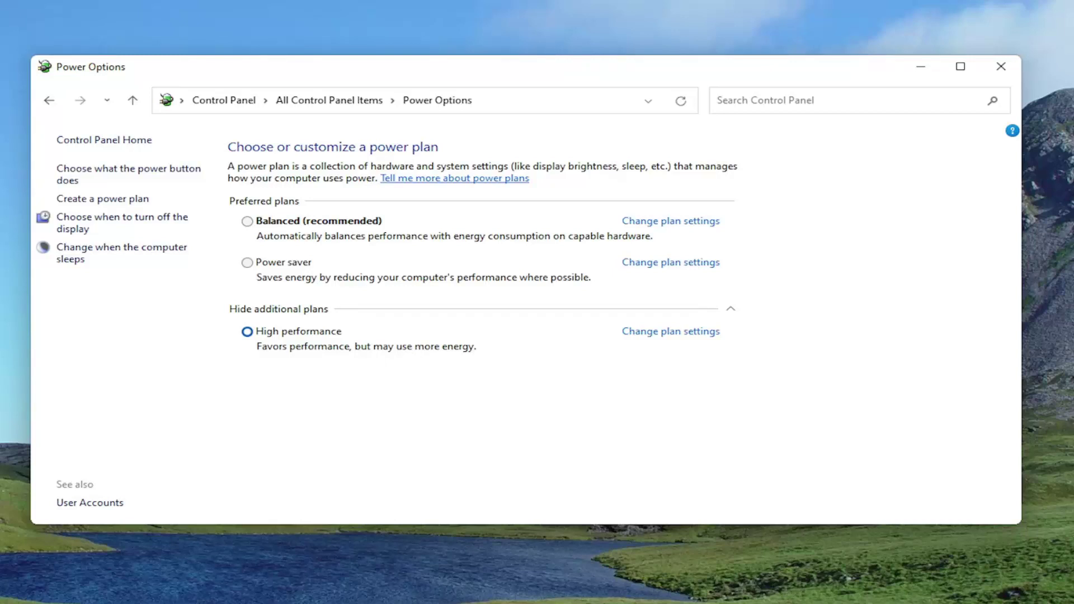
- Close Power Options and expand Display adapters in Device Manager to show VMware SVGA 3D
{"action": "left_click", "coordinate": [988, 67]}
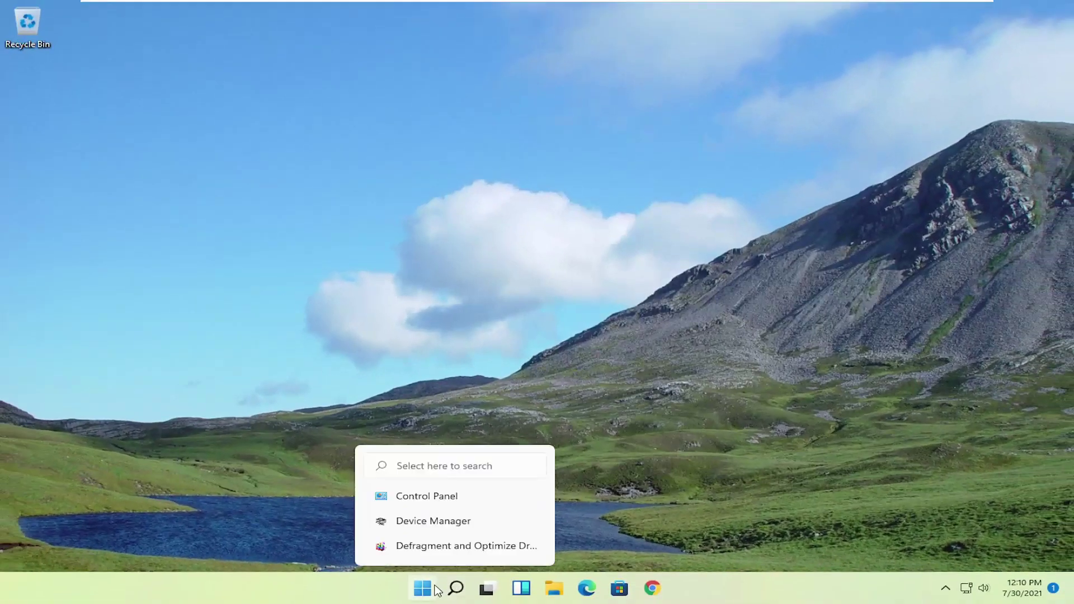
{"action": "left_click", "coordinate": [424, 590]}
{"action": "type", "text": "d"}
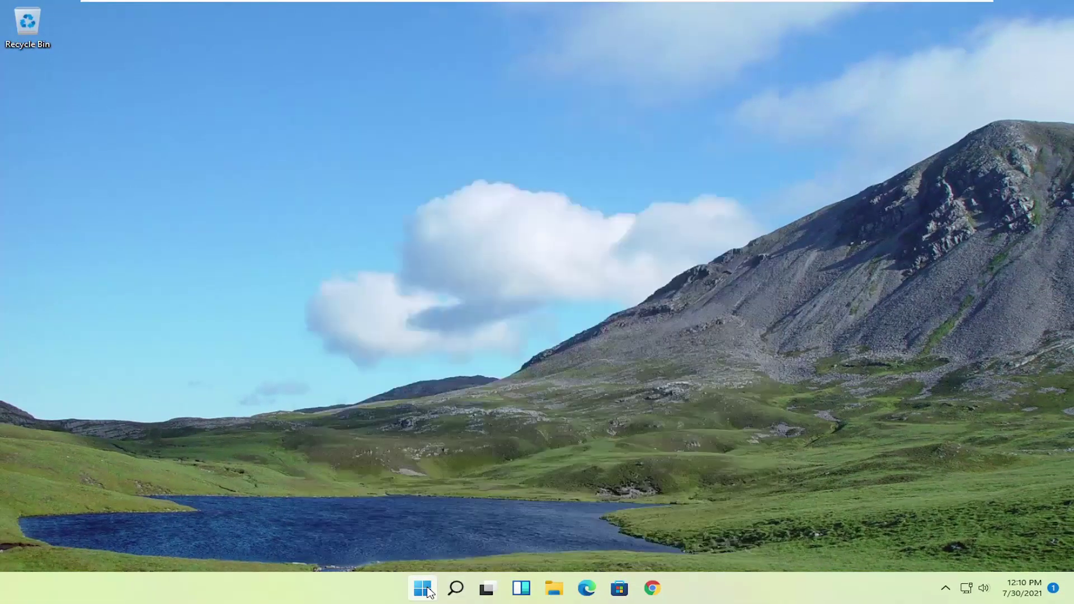
{"action": "type", "text": "evice manager"}
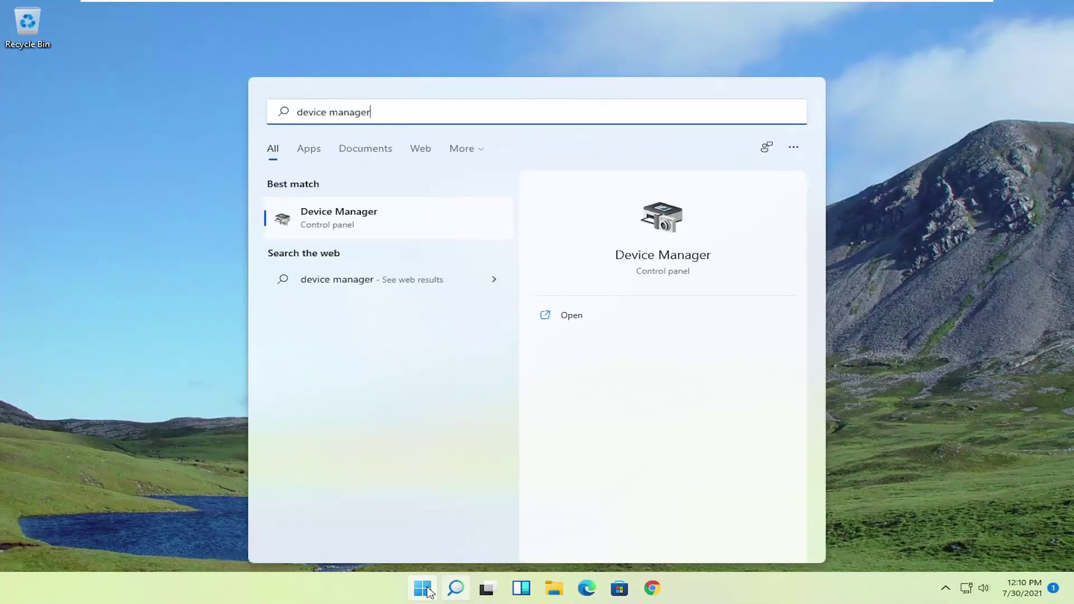
{"action": "left_click", "coordinate": [361, 225]}
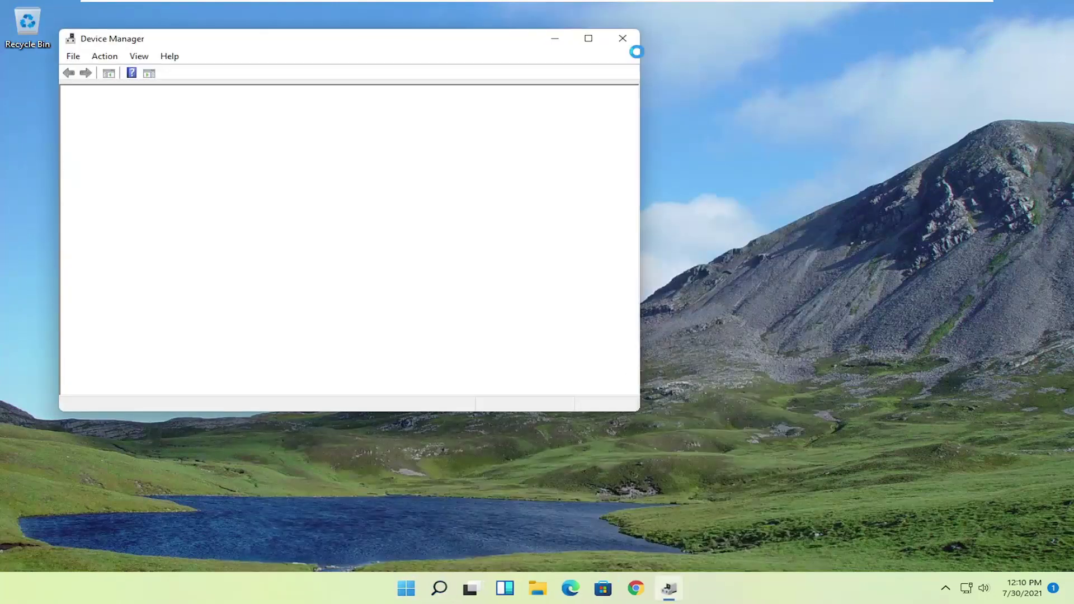
{"action": "left_click_drag", "start_coordinate": [456, 38], "coordinate": [648, 66]}
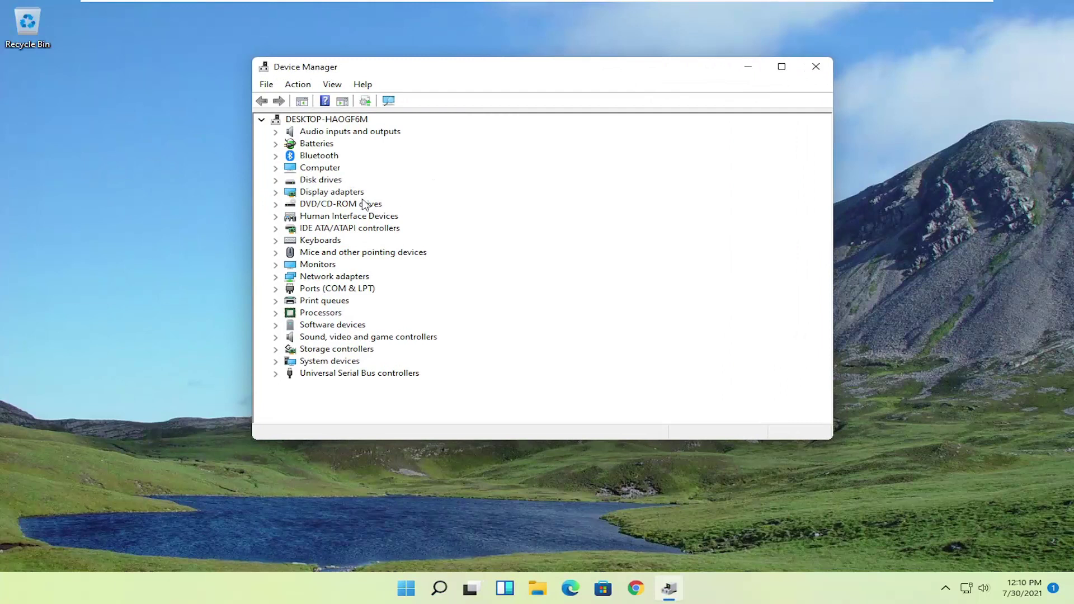
{"action": "left_click", "coordinate": [343, 193]}
{"action": "double_click", "coordinate": [340, 193]}
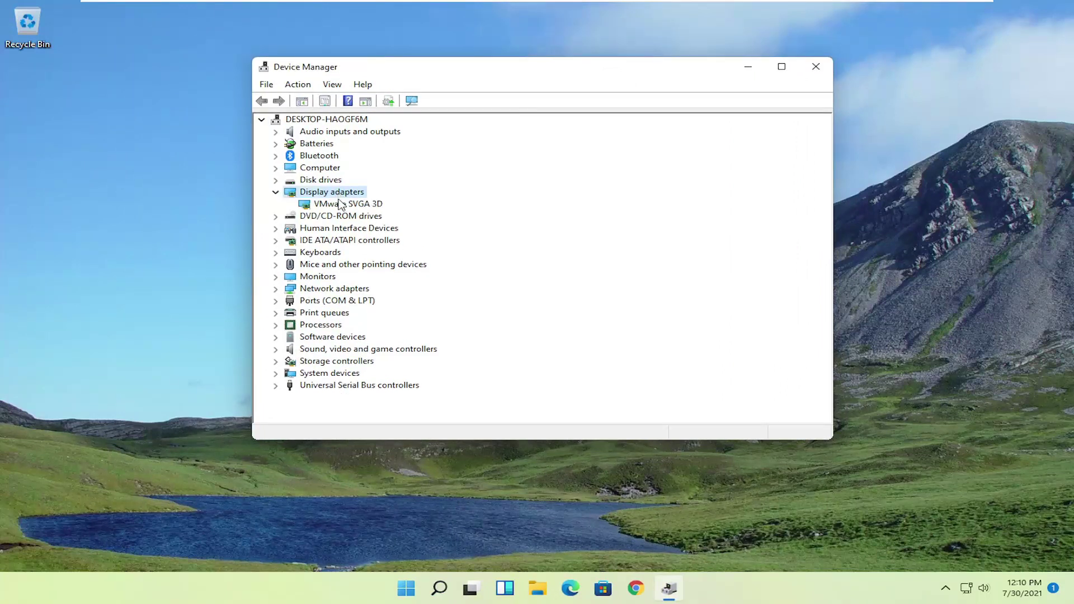
- Reinstall the VMware SVGA 3D driver by picking from compatible drivers on this computer
{"action": "right_click", "coordinate": [339, 205]}
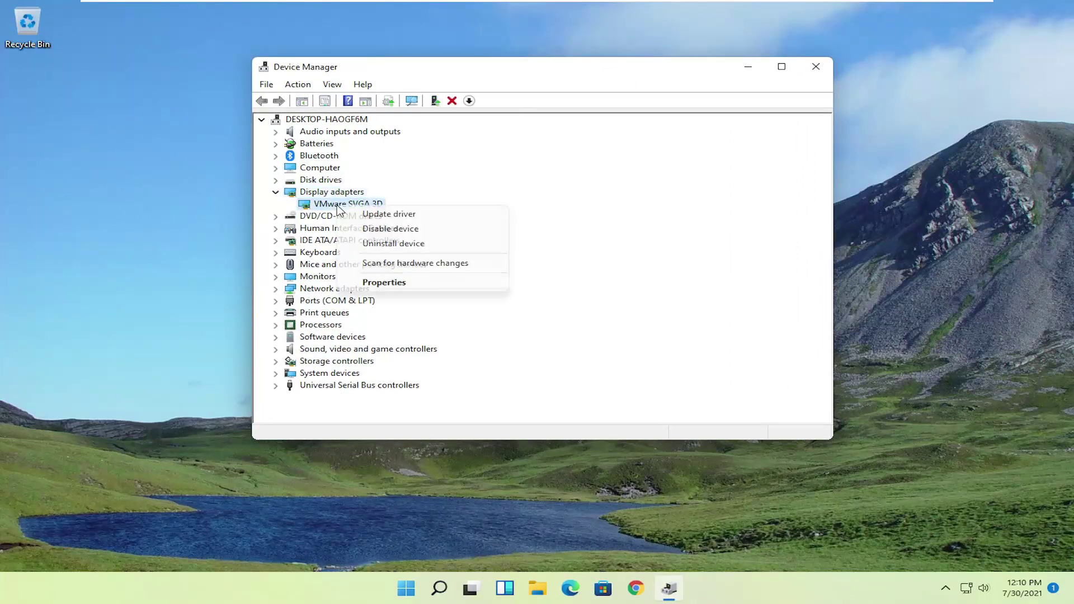
{"action": "left_click", "coordinate": [391, 216]}
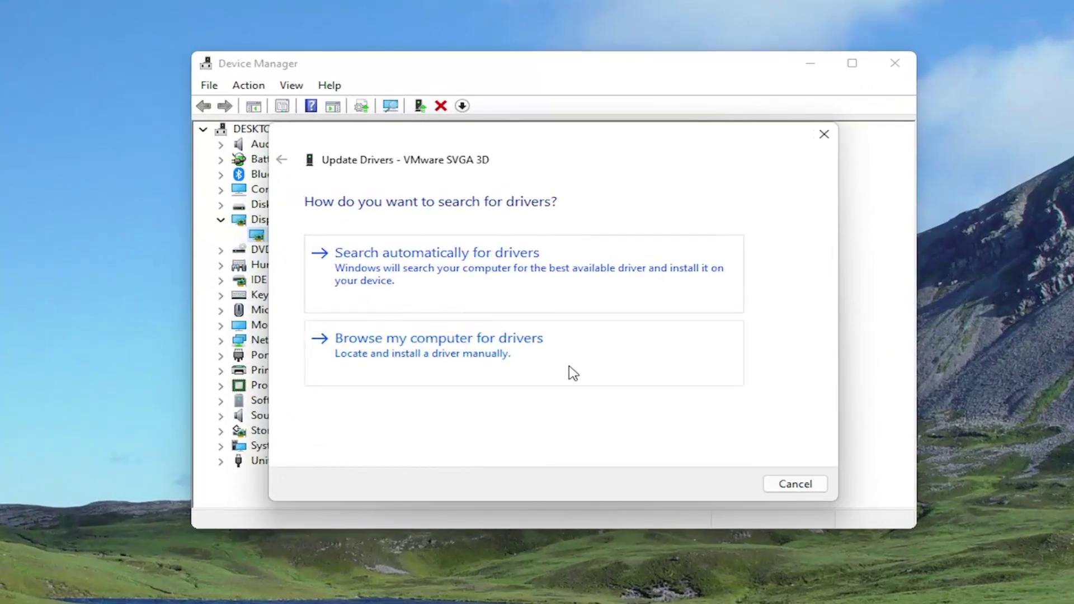
{"action": "left_click", "coordinate": [496, 362]}
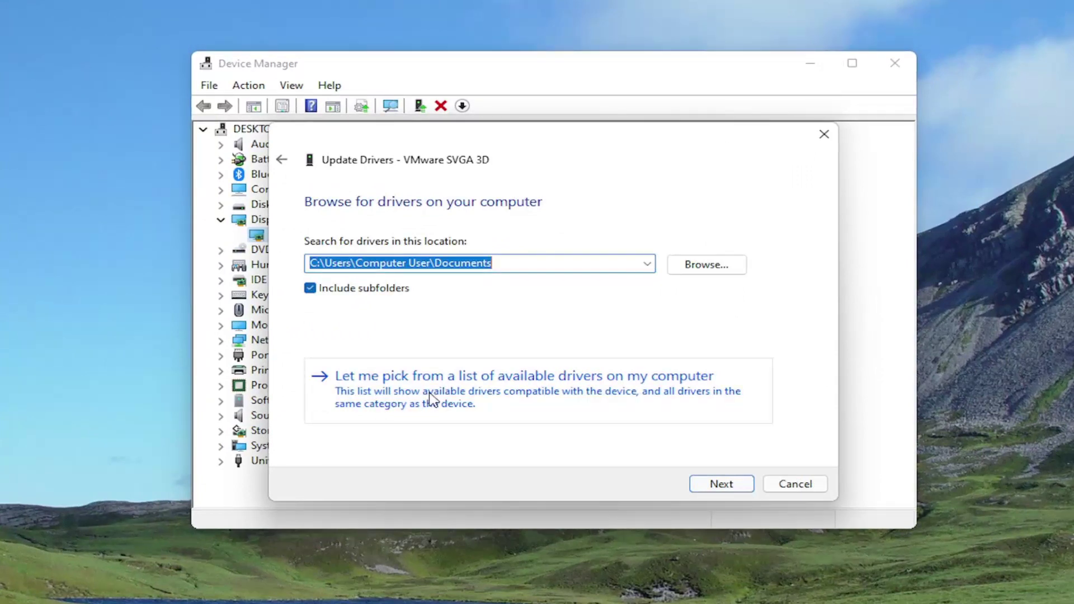
{"action": "left_click", "coordinate": [461, 402]}
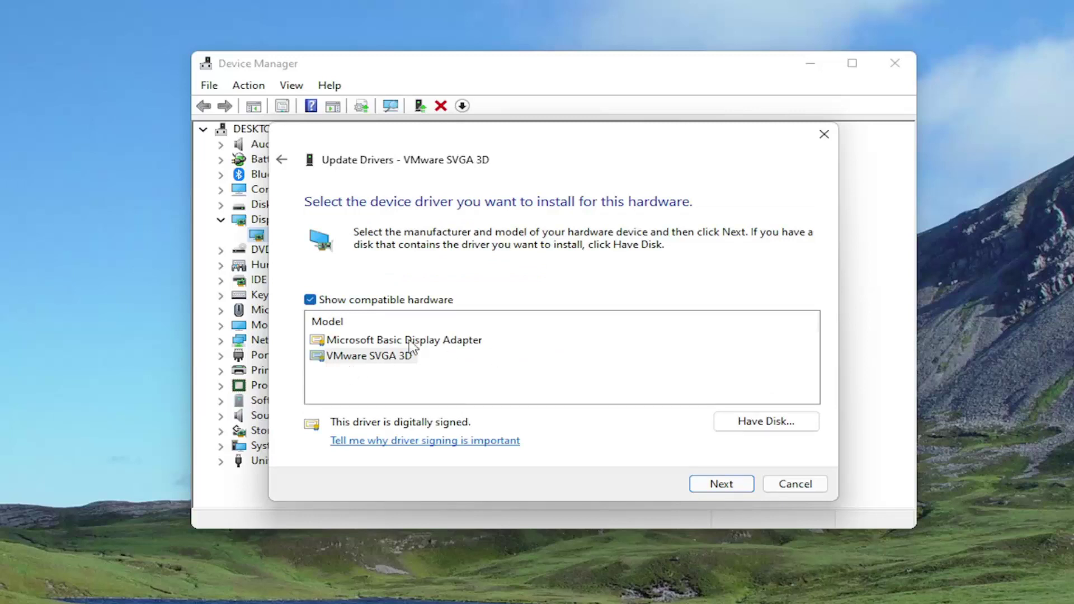
{"action": "left_click", "coordinate": [712, 487]}
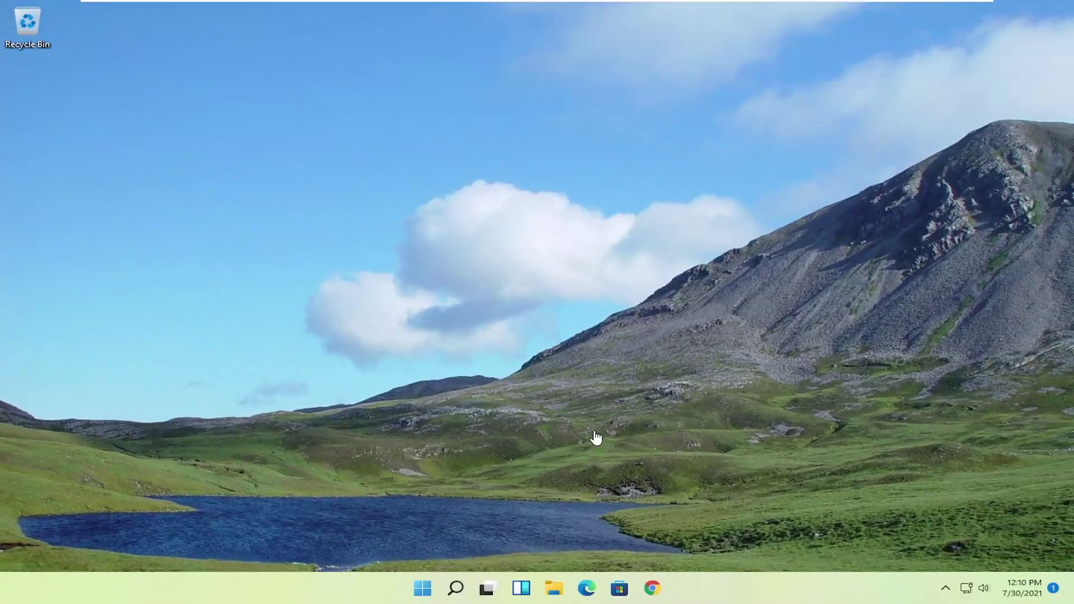
- Review the installed App list under Apps & features in Settings
{"action": "left_click", "coordinate": [456, 589]}
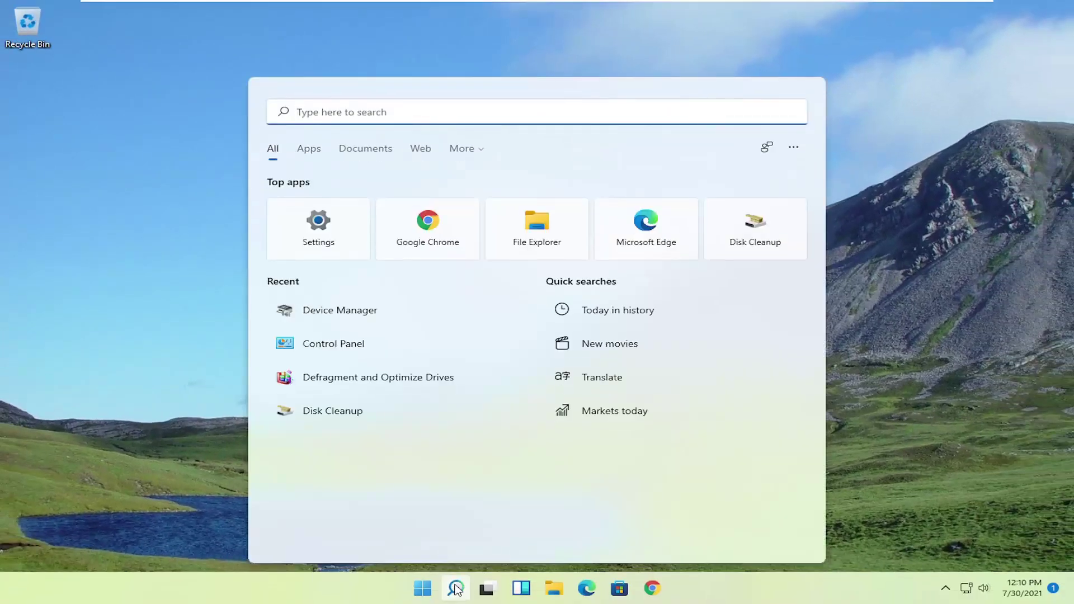
{"action": "type", "text": "apps and"}
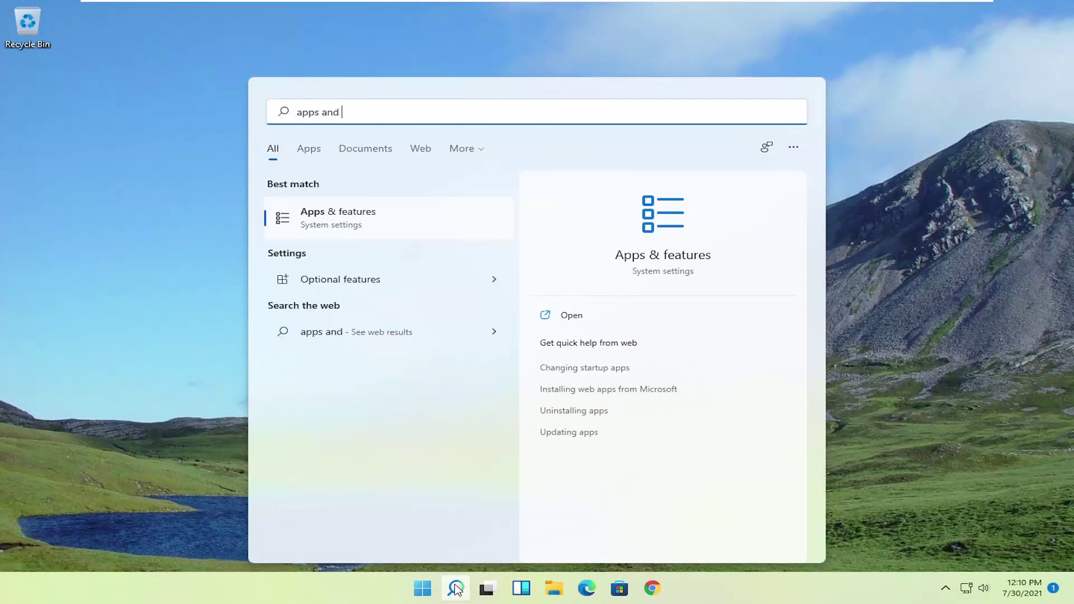
{"action": "left_click", "coordinate": [376, 225]}
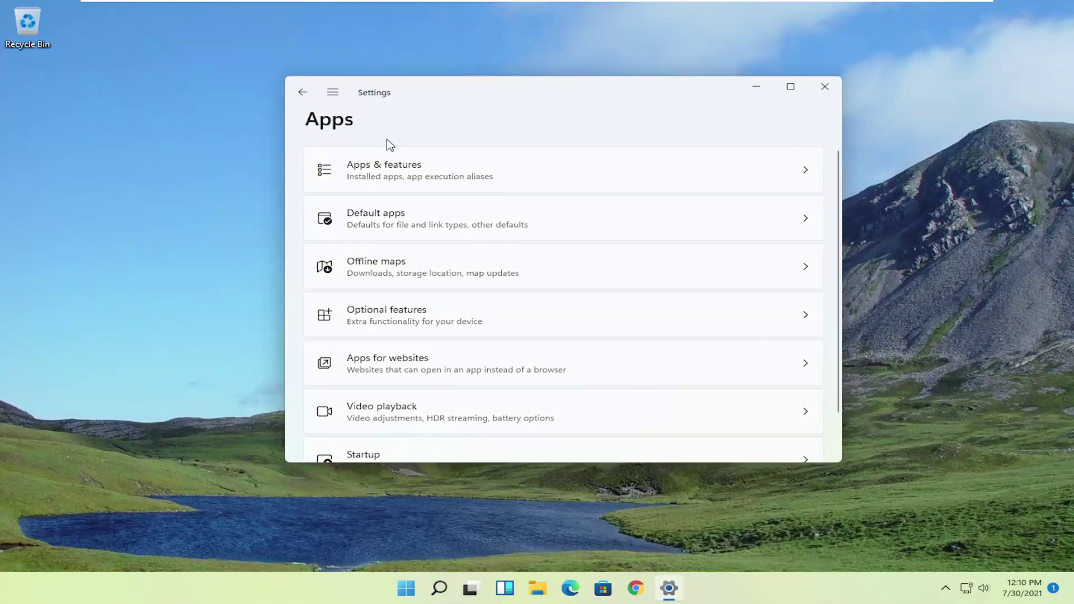
{"action": "left_click", "coordinate": [367, 174]}
{"action": "scroll", "coordinate": [427, 304], "scroll_direction": "down", "scroll_amount": 2}
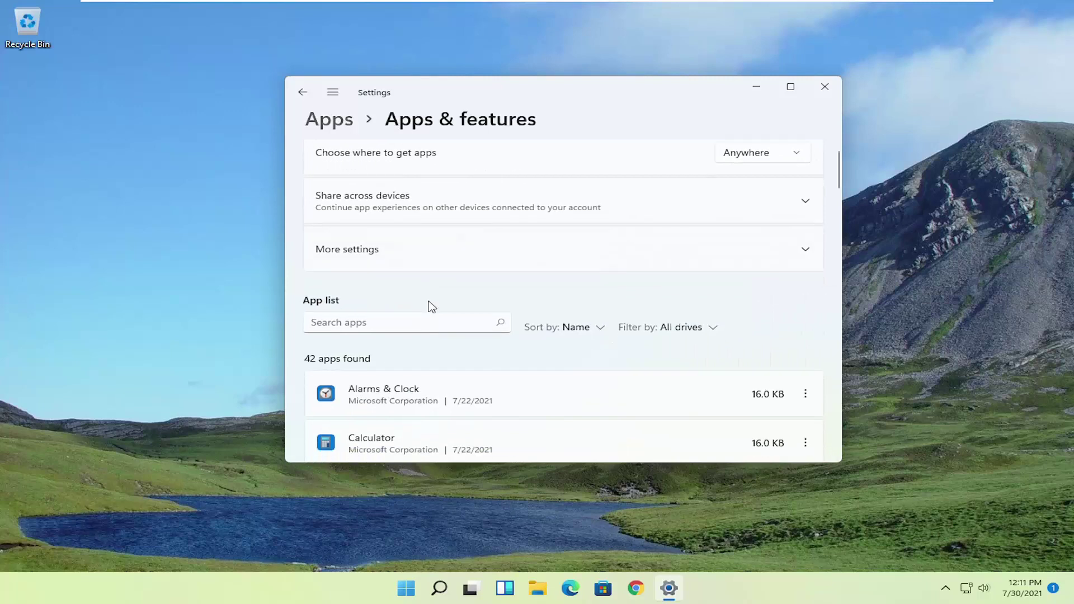
{"action": "scroll", "coordinate": [416, 314], "scroll_direction": "down", "scroll_amount": 2}
{"action": "scroll", "coordinate": [427, 232], "scroll_direction": "down", "scroll_amount": 2}
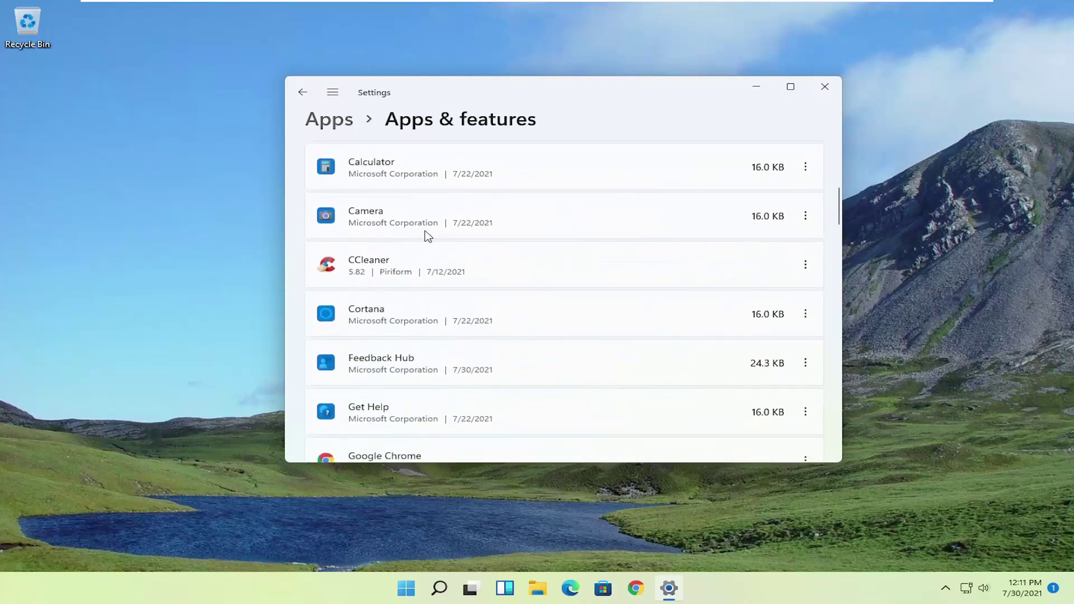
{"action": "scroll", "coordinate": [440, 336], "scroll_direction": "down", "scroll_amount": 1}
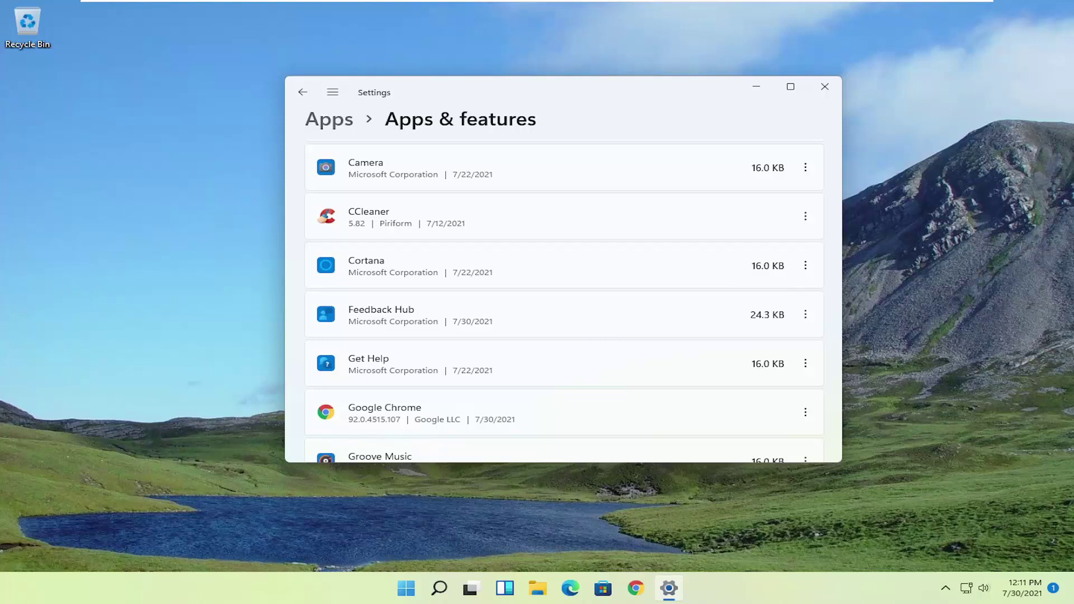
{"action": "left_click", "coordinate": [822, 86]}
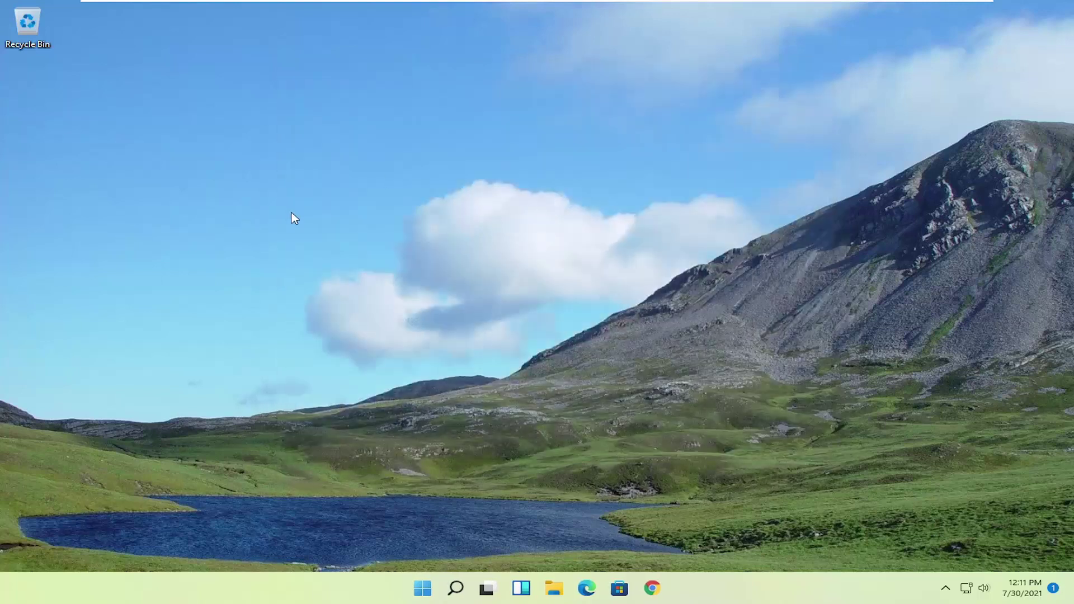